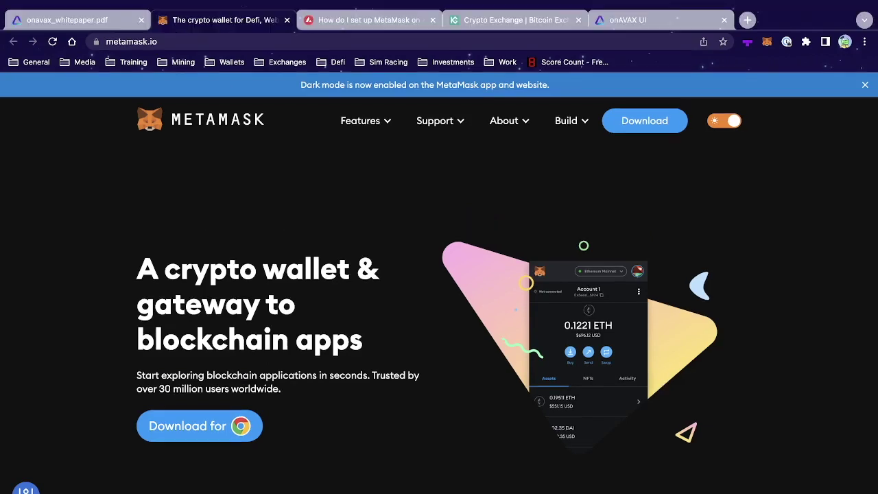
Open the Avalanche MetaMask setup article and switch the wallet to Ethereum Mainnet.
left_click(354, 22)
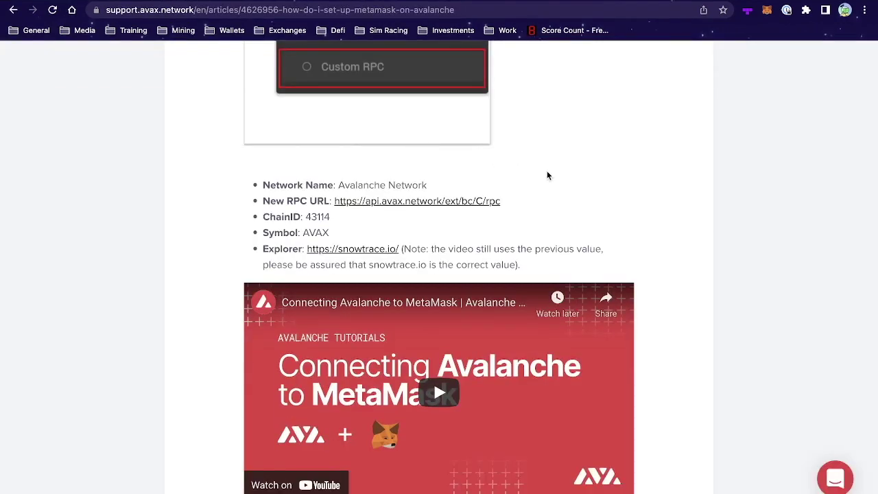
left_click(766, 13)
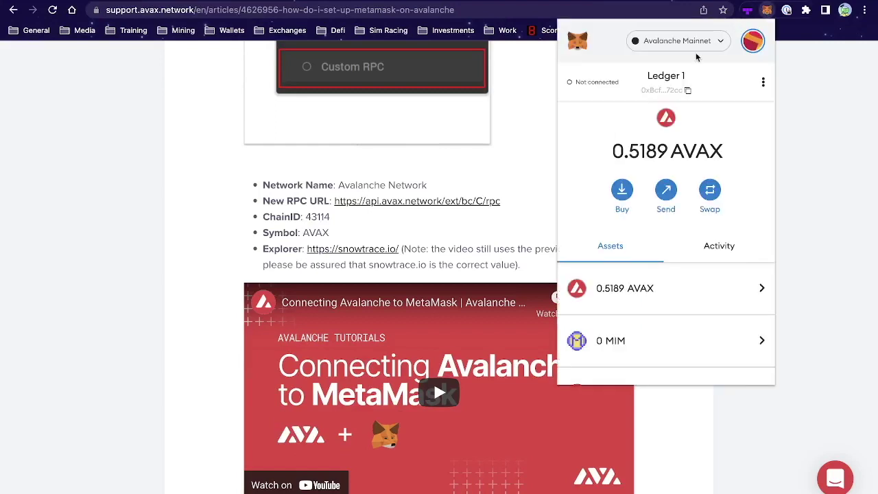
left_click(682, 41)
left_click(661, 131)
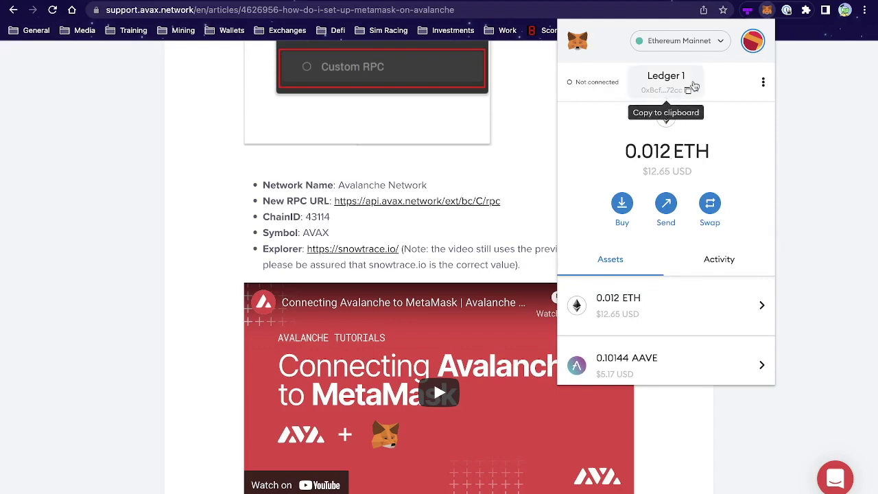
Start adding a custom network from the bottom of MetaMask's networks list.
left_click(679, 40)
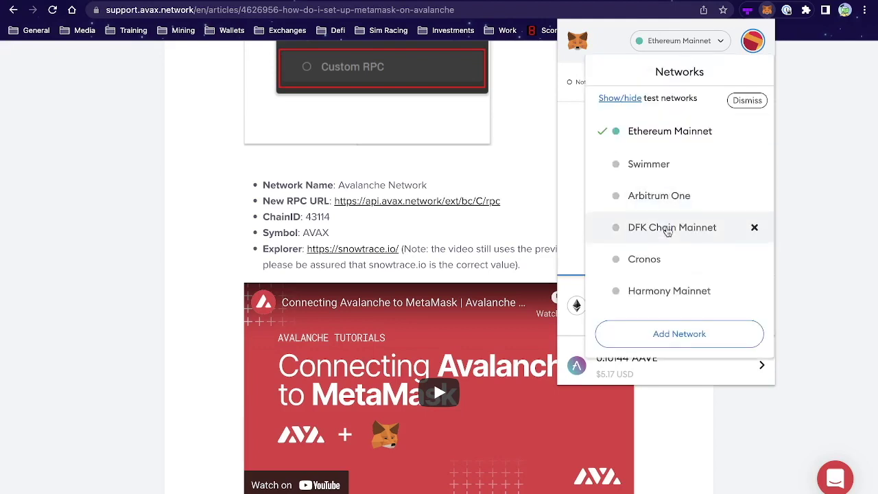
scroll(662, 253, "down", 1)
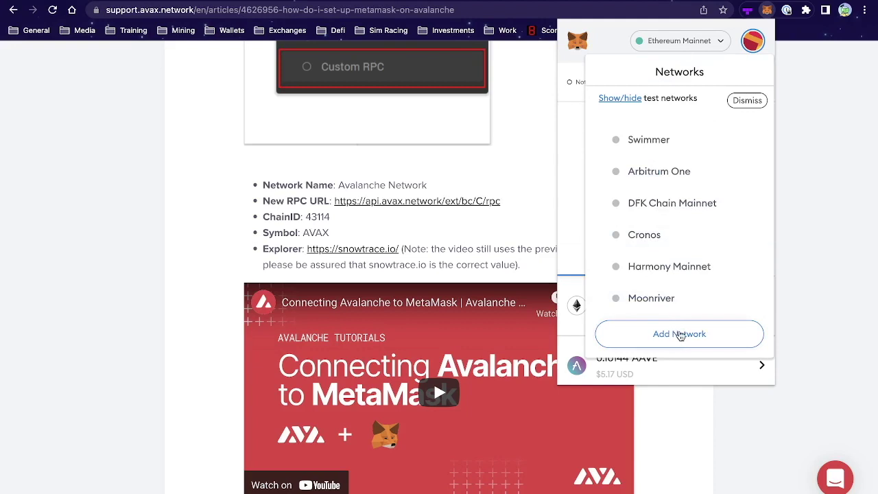
left_click(679, 334)
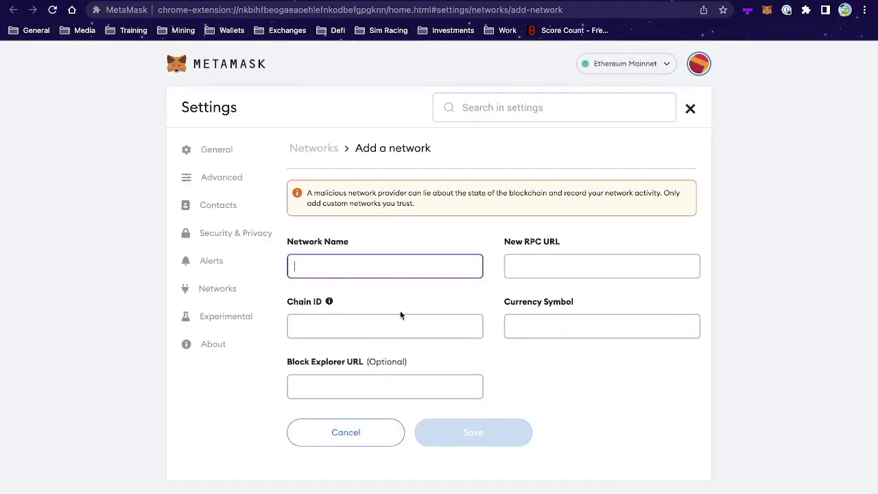
Return to the Avalanche MetaMask setup article tab.
left_click(320, 1)
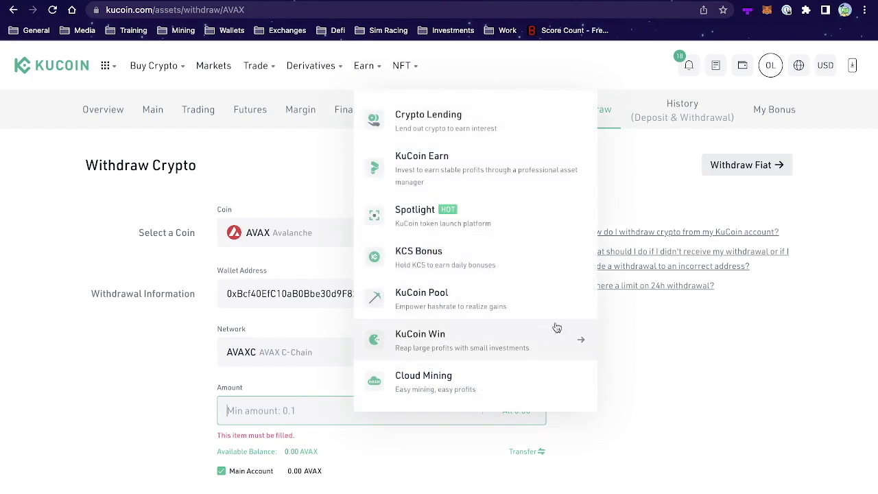
Paste the MetaMask account's copied address into KuCoin's emptied Wallet Address field, then open Network.
left_click(512, 296)
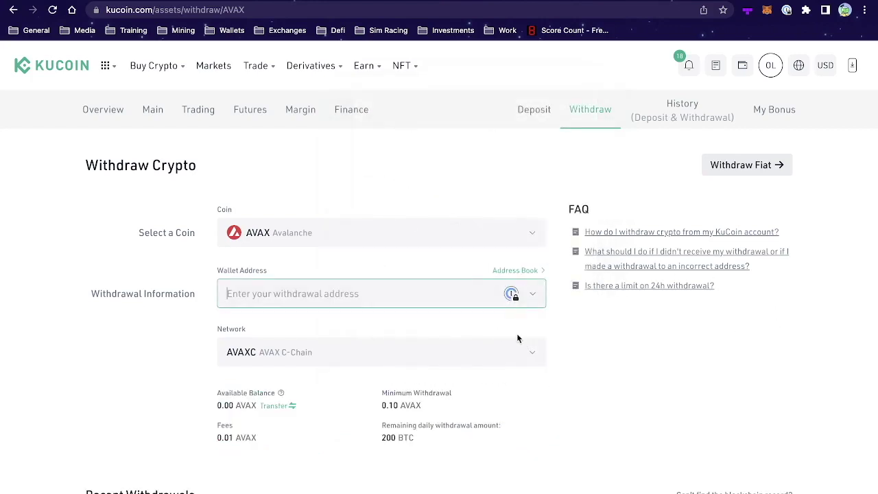
left_click(605, 369)
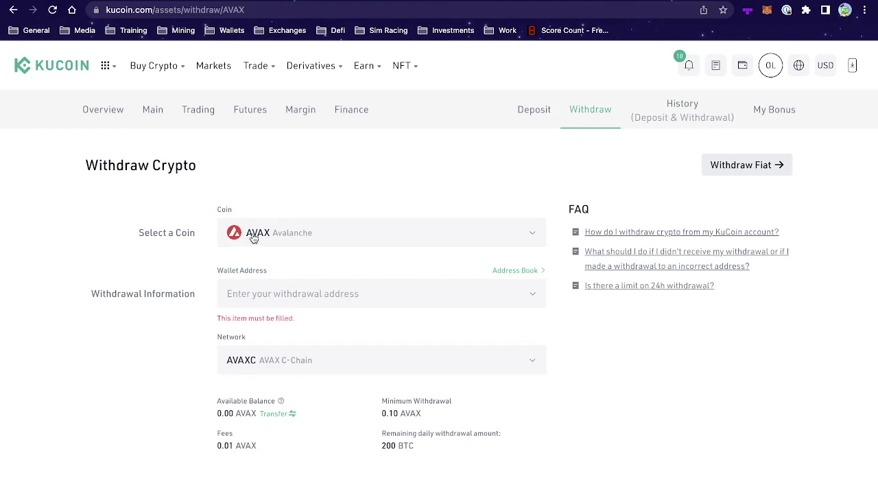
left_click(257, 288)
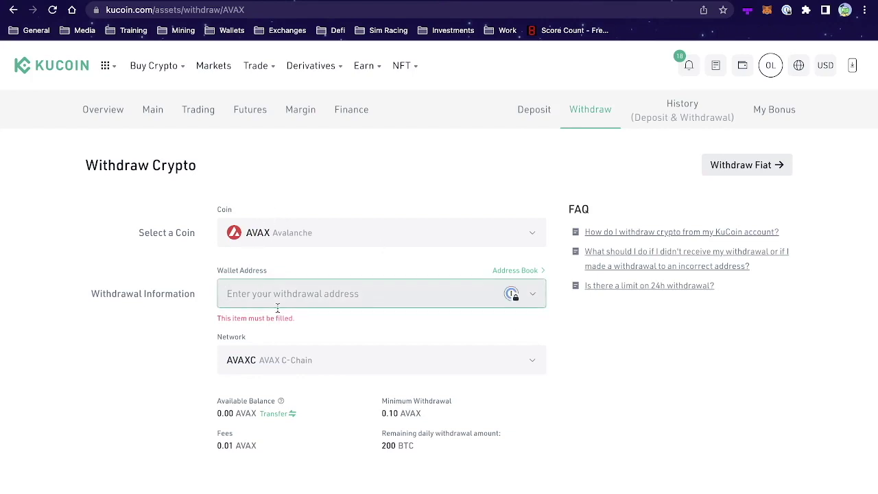
left_click(770, 14)
left_click(669, 80)
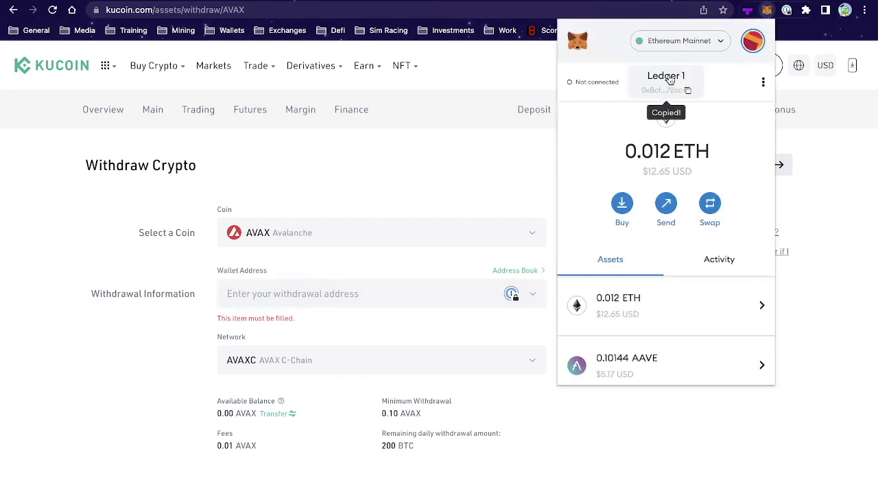
left_click(276, 295)
type("0xBcf40EfC10aB0Bbe30d9F821Faf44058F8Ca72cc")
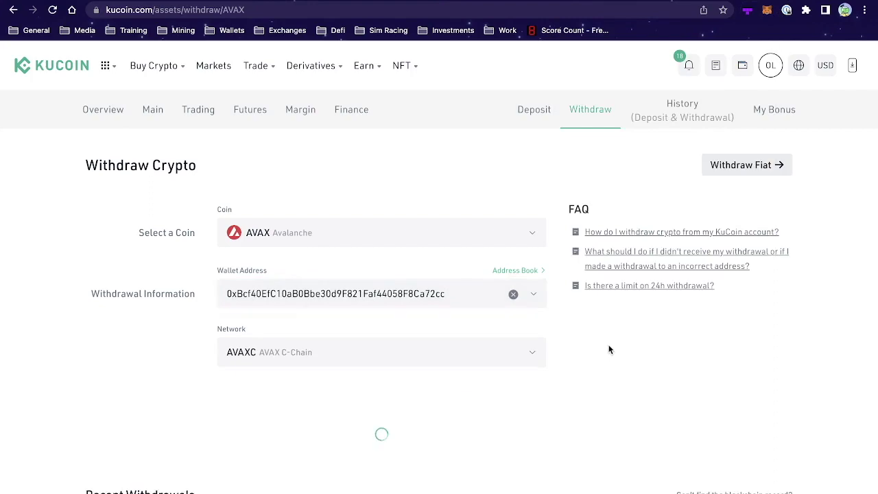
left_click(455, 346)
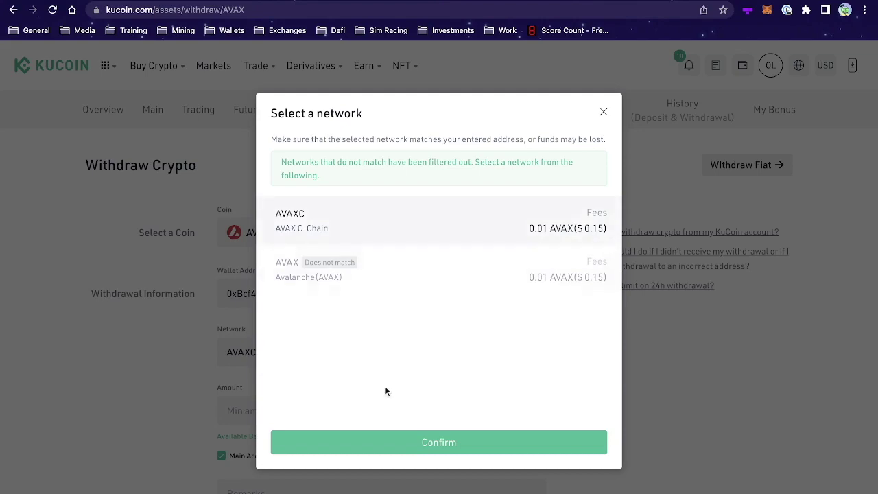
Confirm AVAX C-Chain as the withdrawal network and enter an amount of 1000.
left_click(435, 442)
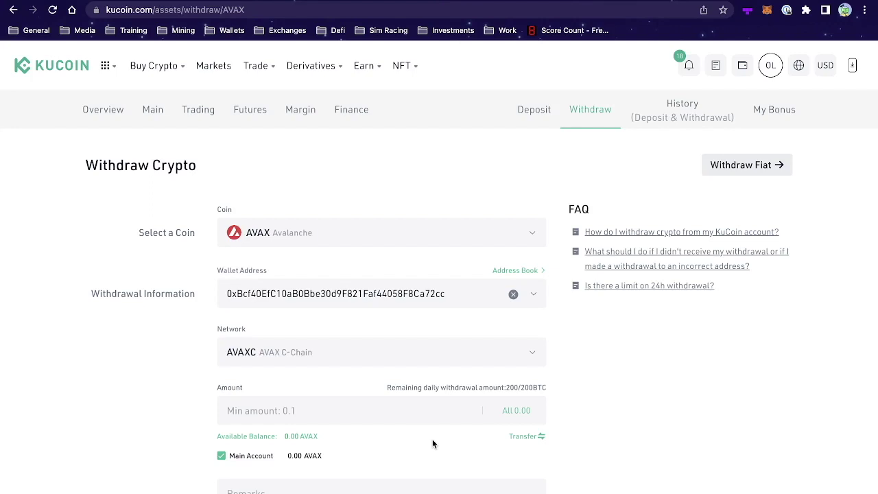
left_click(380, 416)
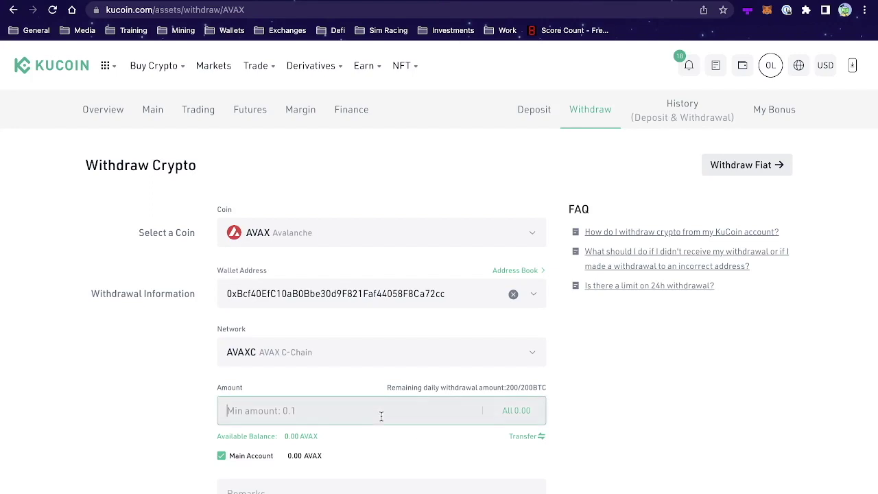
type("1000")
scroll(480, 483, "down", 2)
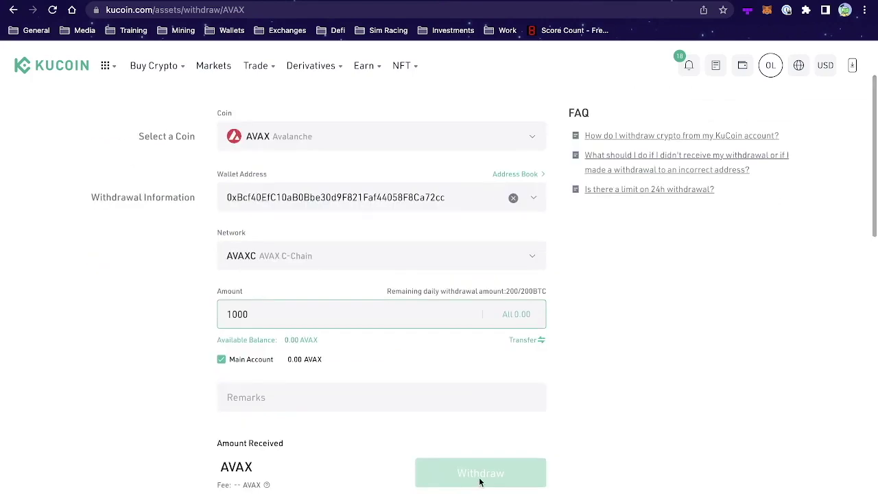
scroll(478, 478, "up", 2)
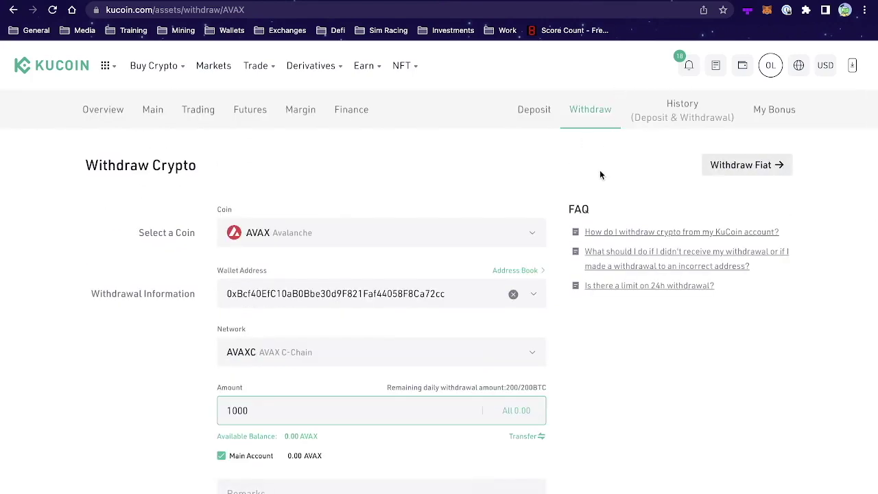
Switch MetaMask to Avalanche Mainnet, showing 0.5189 AVAX, and close the wallet popup.
left_click(767, 12)
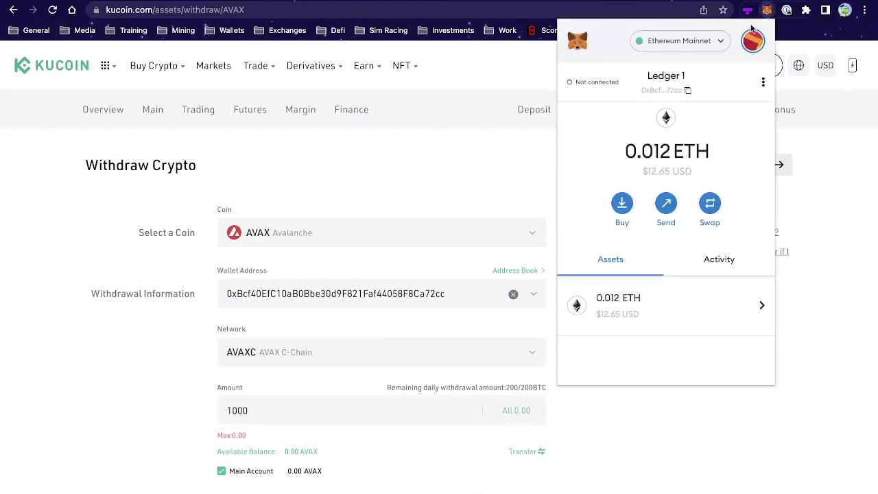
left_click(674, 42)
scroll(671, 302, "down", 2)
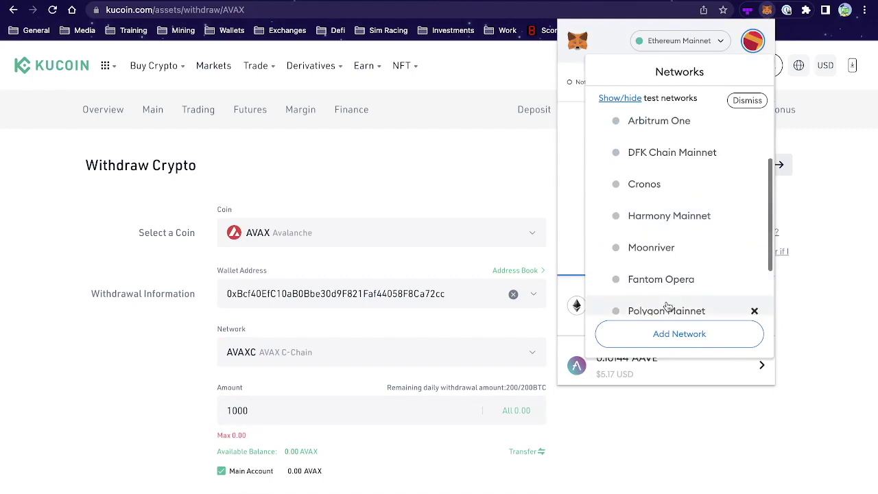
scroll(669, 300, "down", 3)
left_click(669, 276)
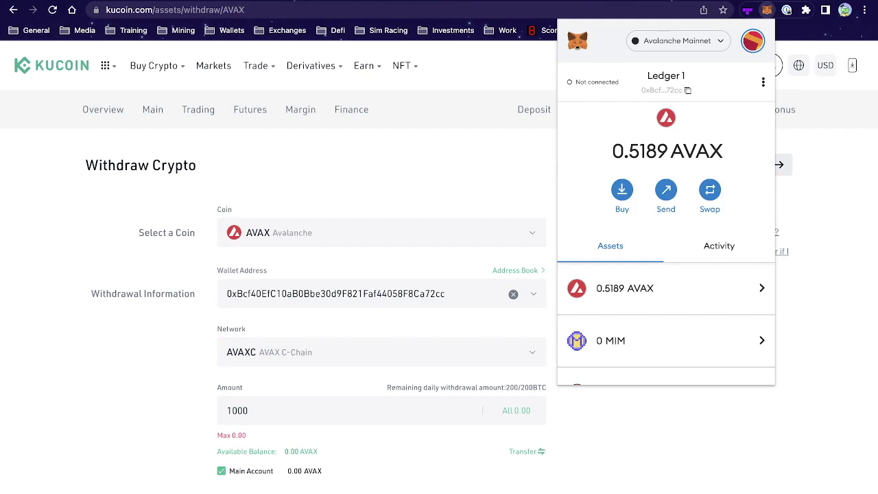
left_click(1, 419)
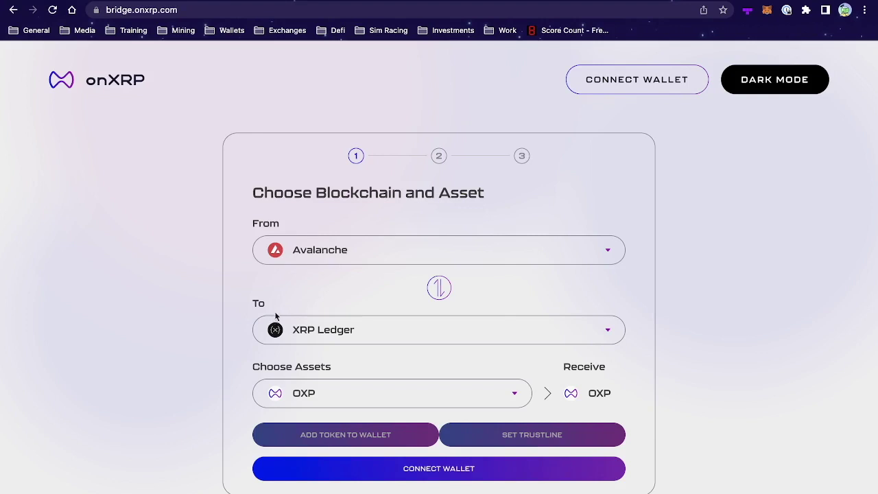
Set the bridge to send XRP from XRP Ledger to Avalanche, dismissing the wallet-connect options.
left_click(327, 249)
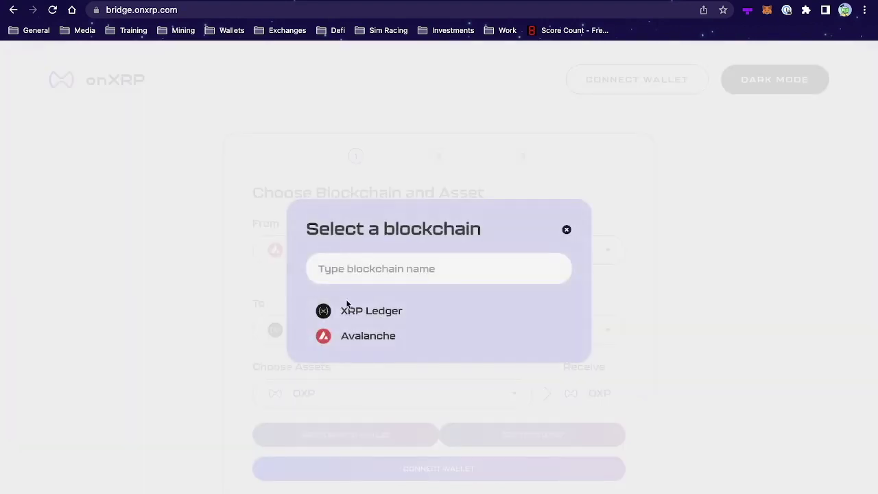
left_click(351, 312)
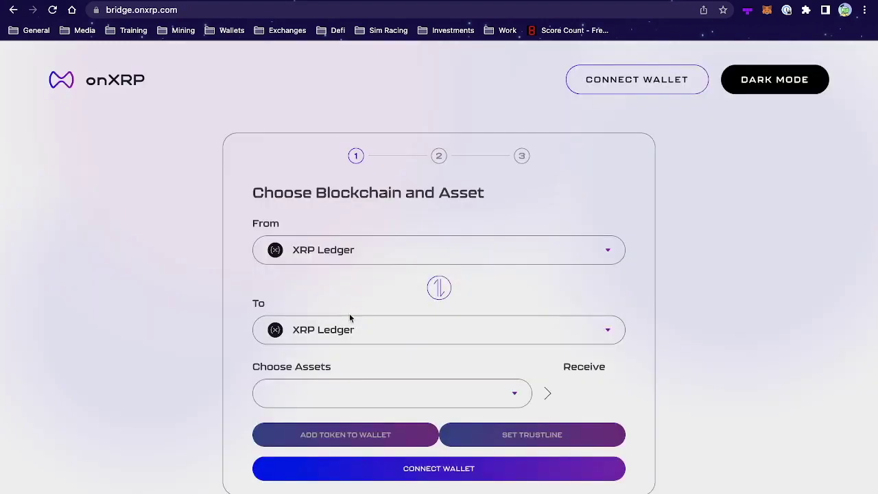
left_click(349, 329)
left_click(354, 336)
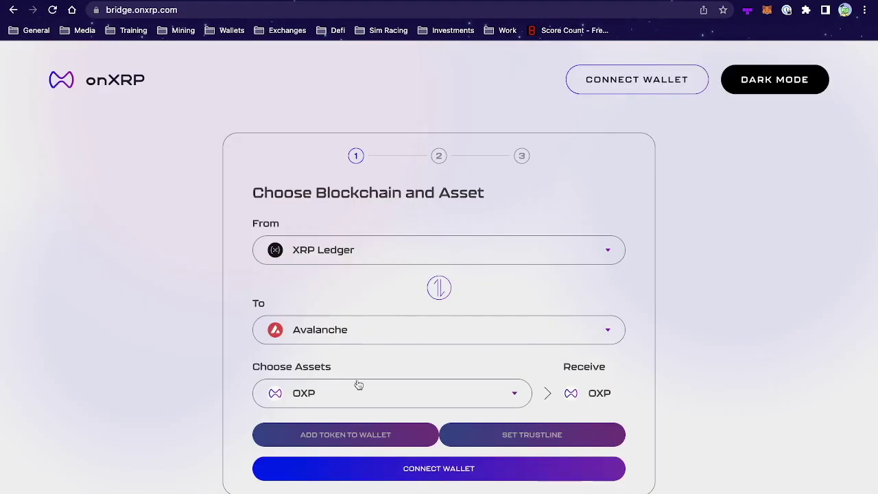
left_click(352, 403)
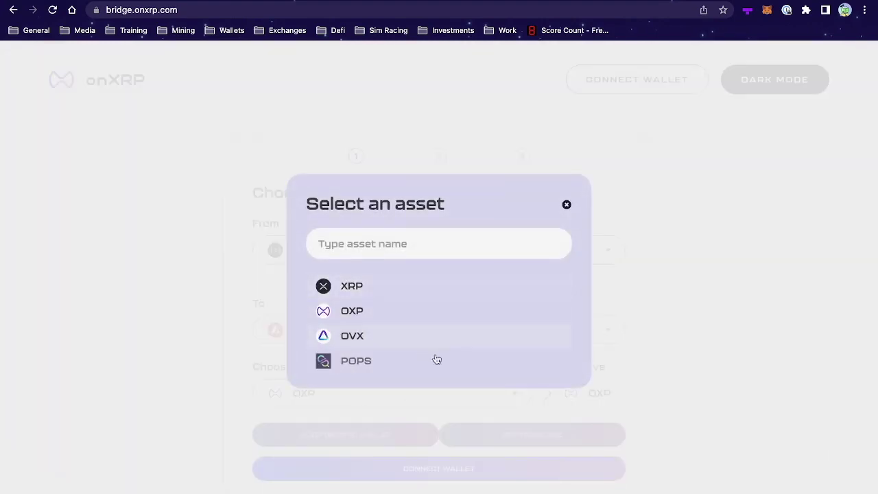
left_click(399, 296)
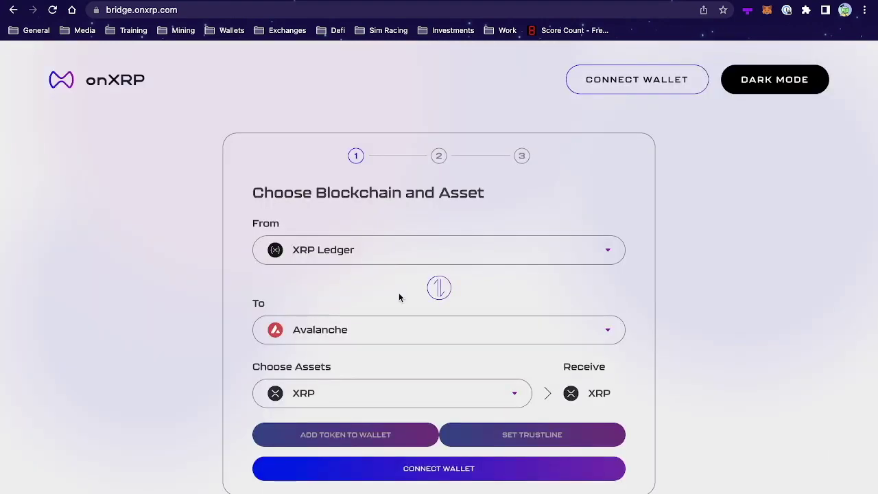
left_click(439, 468)
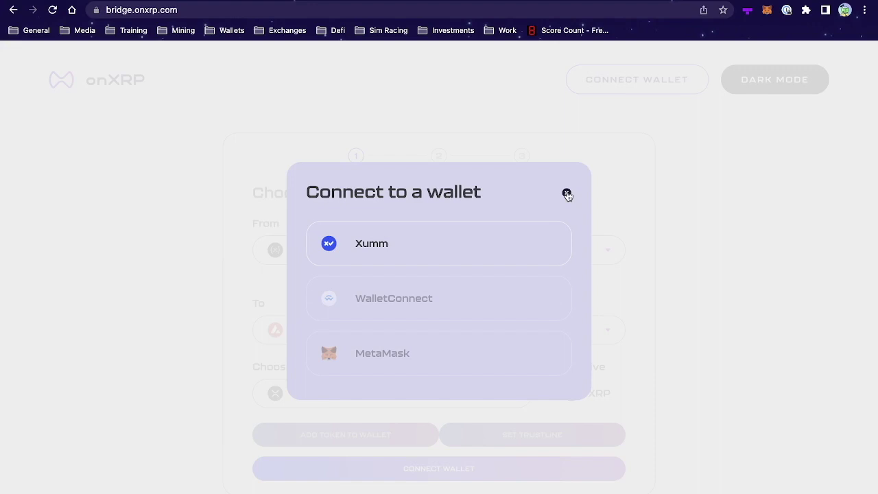
left_click(567, 194)
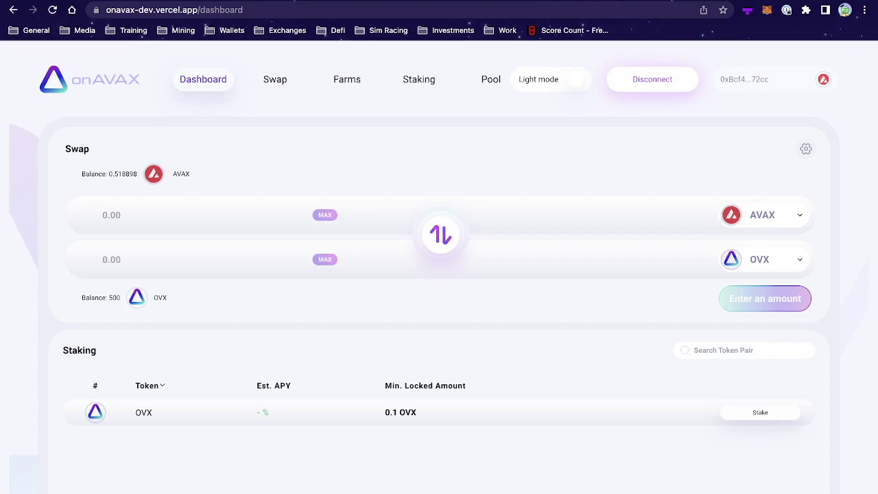
Scroll through the onAVAX Dashboard sections, then go to the Swap page.
scroll(467, 254, "down", 6)
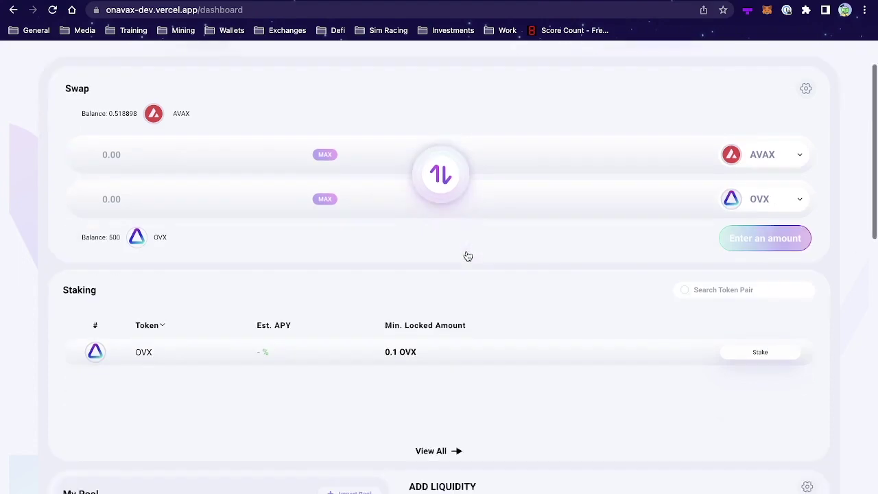
scroll(466, 254, "up", 1)
scroll(467, 254, "down", 3)
scroll(466, 254, "down", 3)
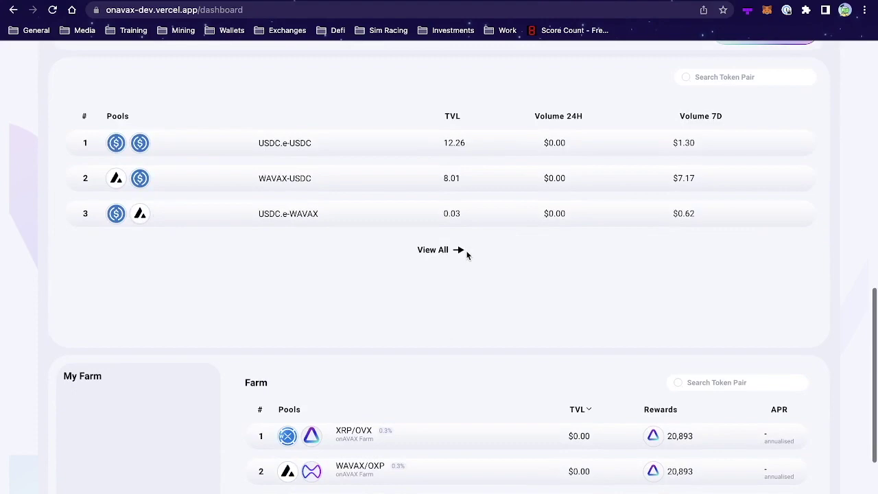
scroll(466, 254, "up", 5)
scroll(467, 255, "up", 8)
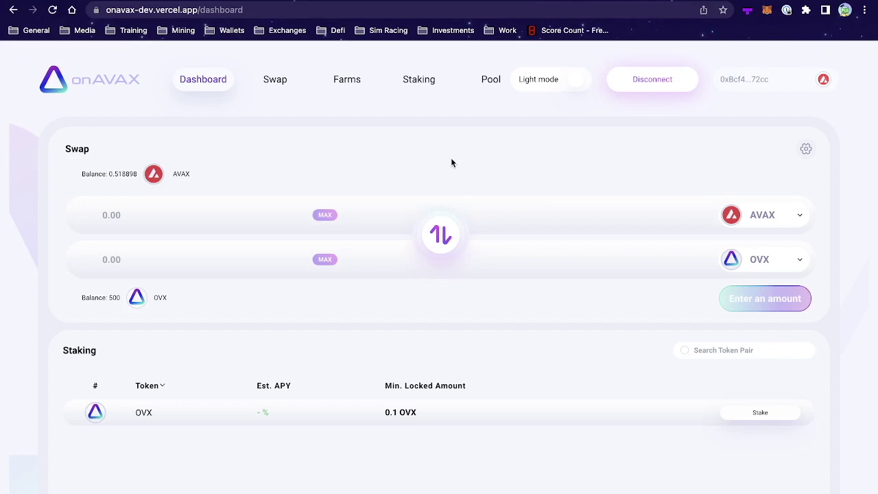
left_click(277, 81)
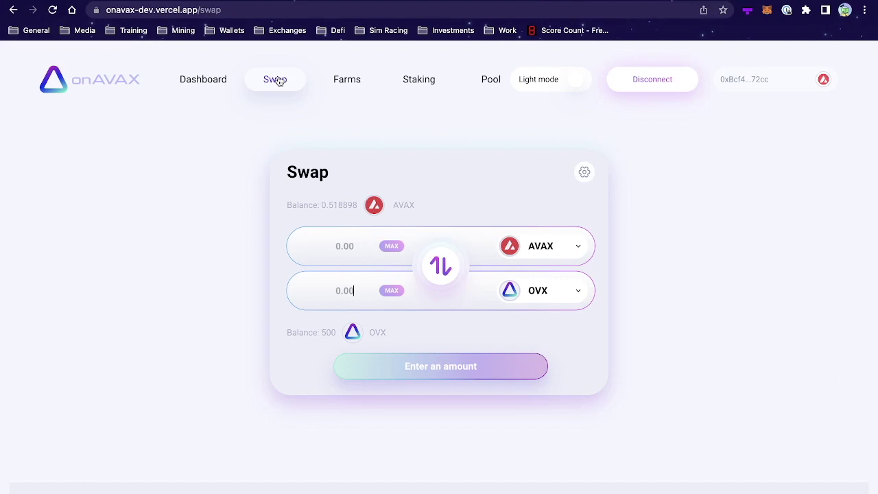
Use MAX to swap 0.508898 AVAX, keeping OVX as the output token.
left_click(386, 249)
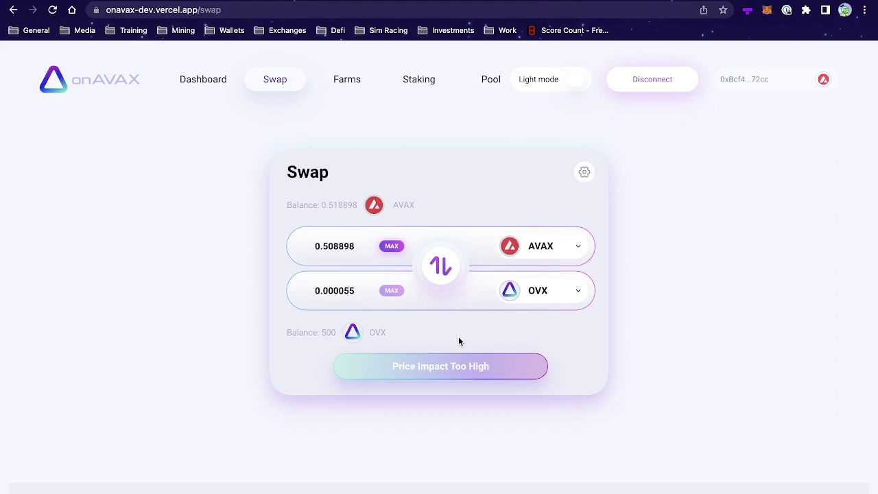
left_click(531, 293)
scroll(460, 294, "down", 3)
scroll(460, 295, "down", 3)
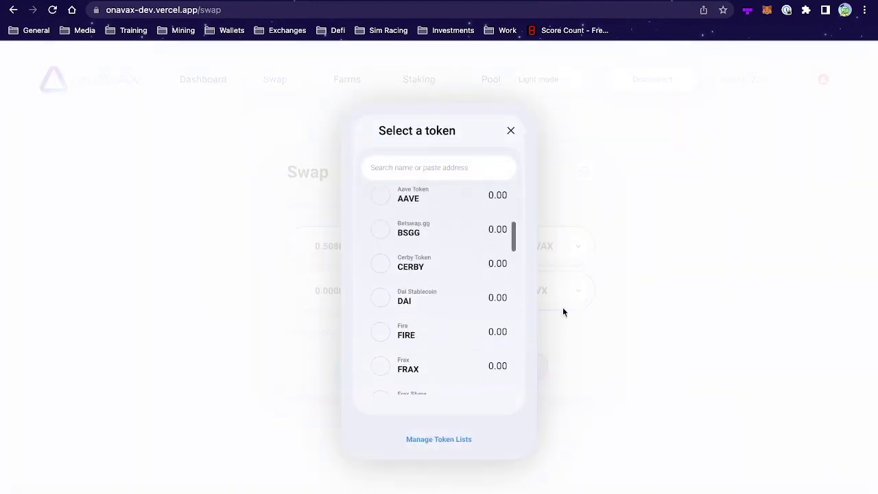
left_click(622, 330)
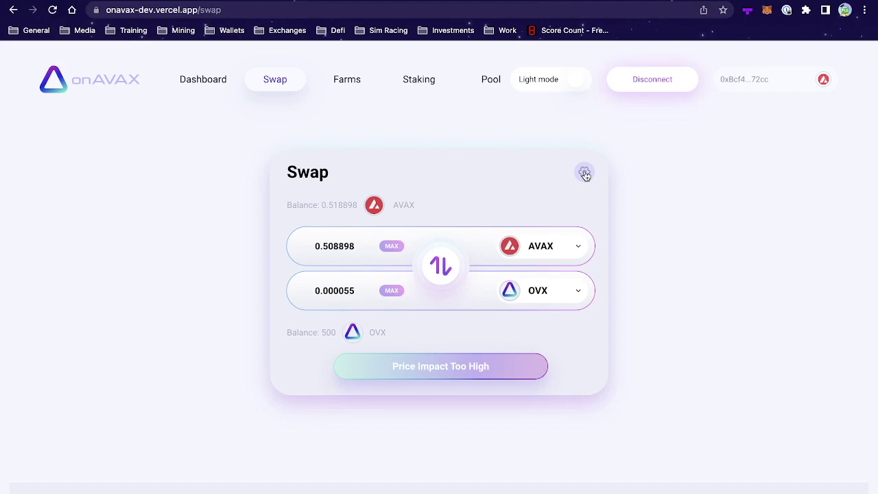
left_click(584, 174)
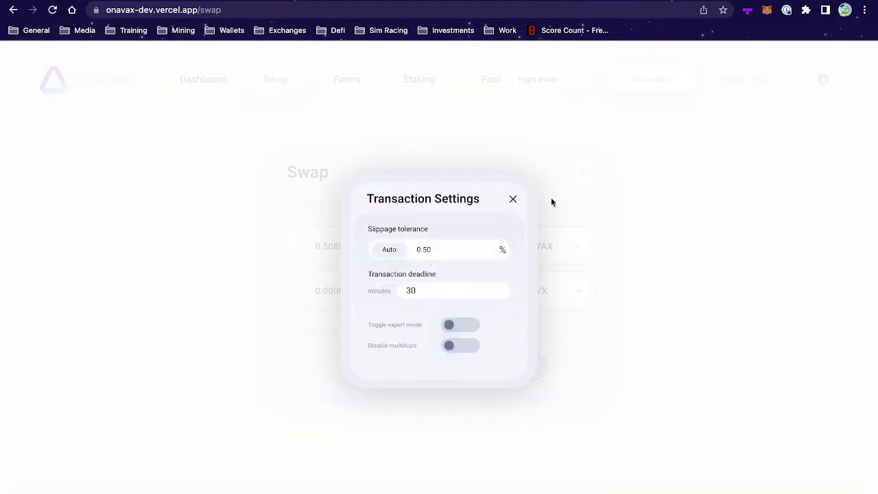
left_click(448, 249)
key("BackSpace")
key("BackSpace")
key("BackSpace")
key("BackSpace")
type("1")
key("BackSpace")
type("2")
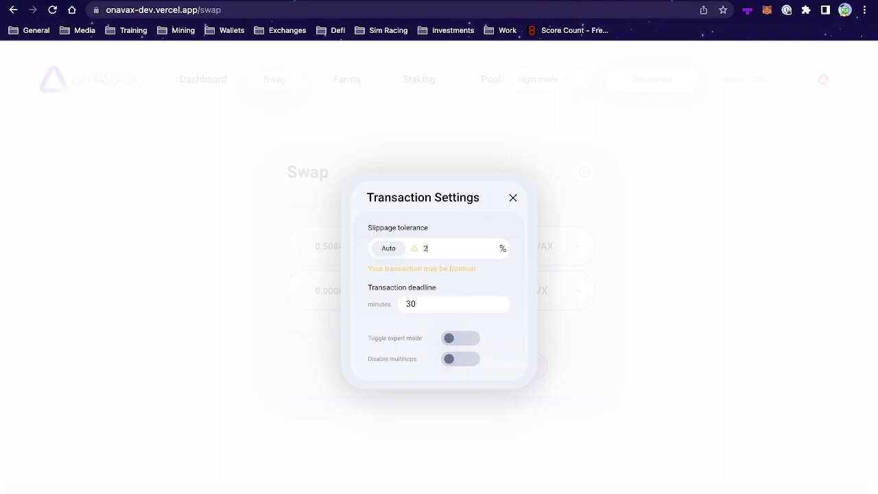
key("BackSpace")
type("0.5")
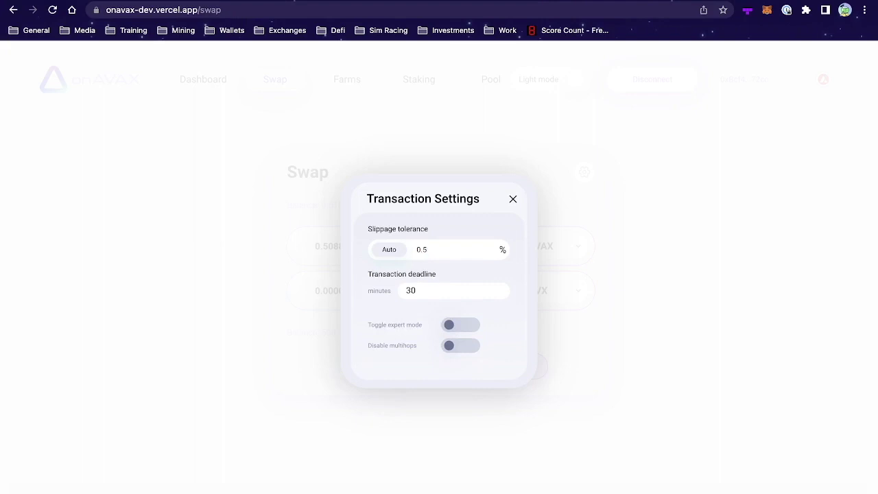
left_click(607, 235)
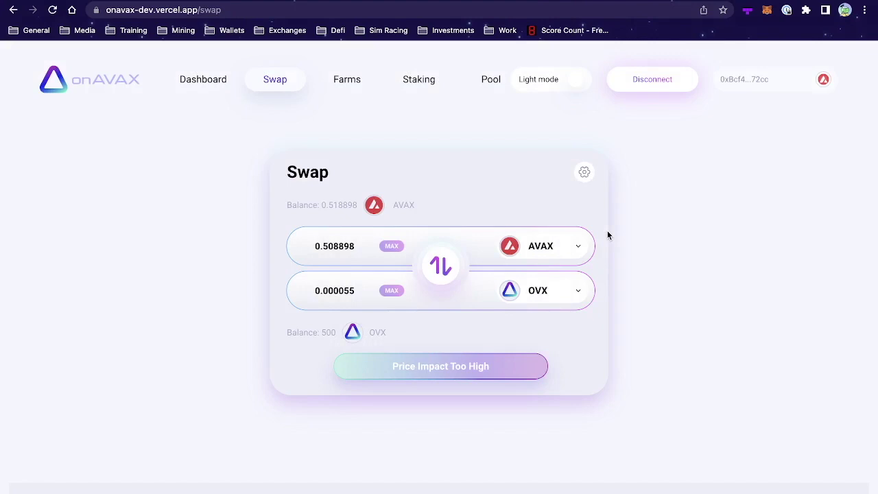
Open the Pool page and scroll its six liquidity pairs, led by USDC.e-USDC.
left_click(486, 78)
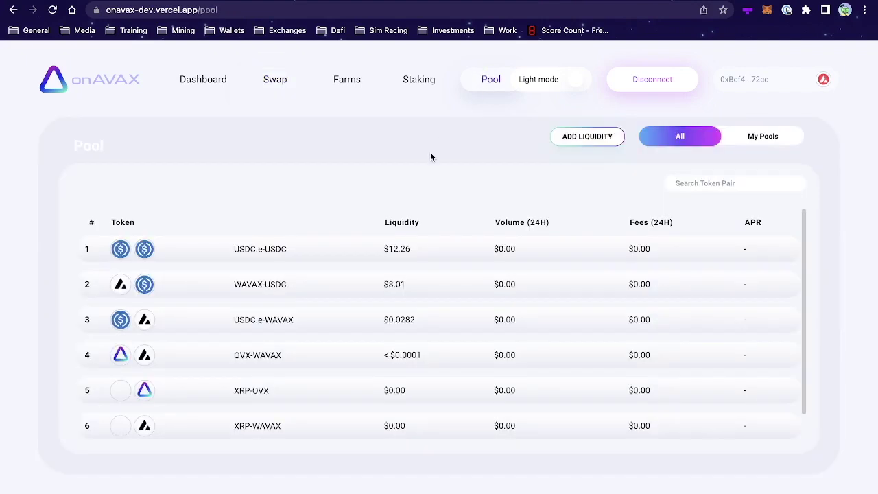
scroll(428, 141, "down", 1)
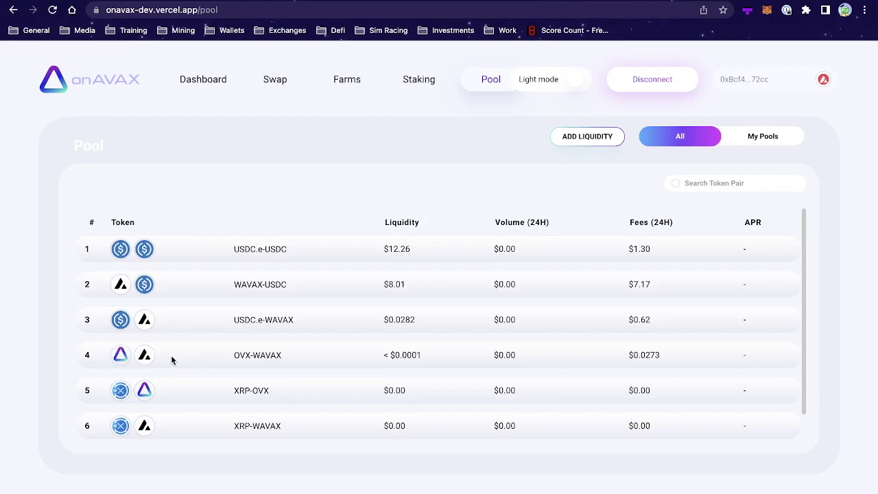
Glance at the OVX-WAVAX pool analytics, return to Pool, then open Farms.
left_click(175, 364)
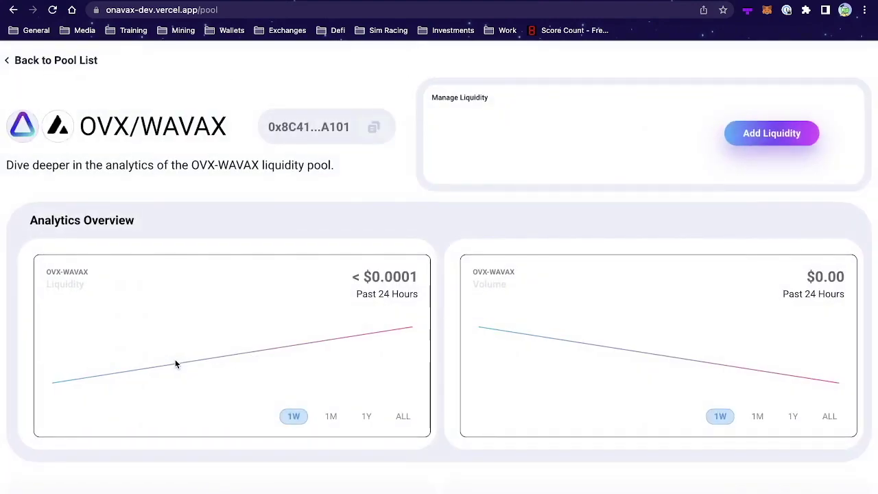
left_click(14, 10)
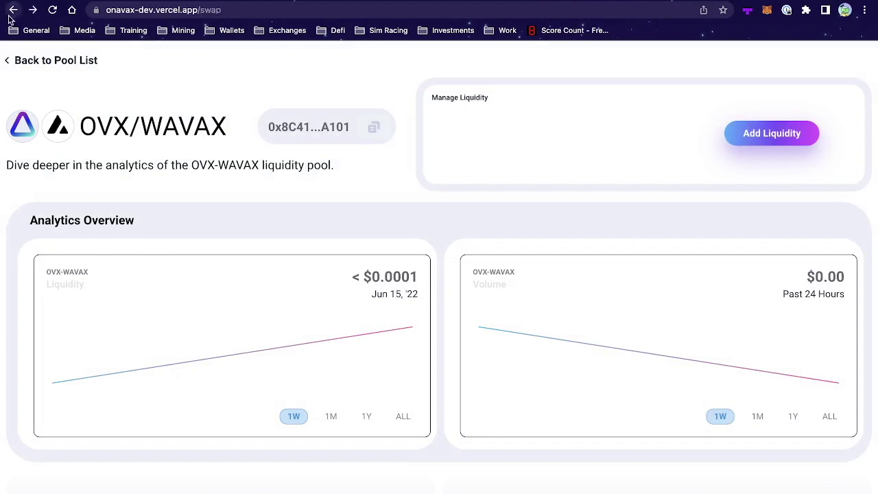
left_click(491, 88)
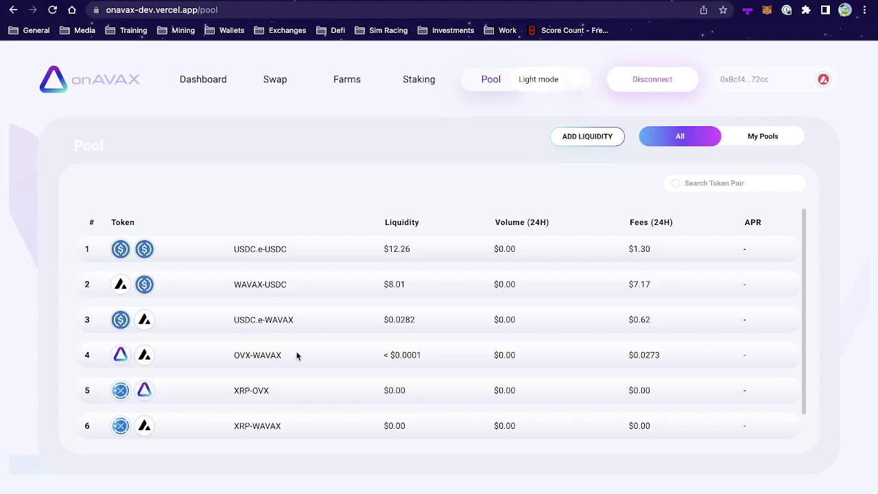
left_click(347, 80)
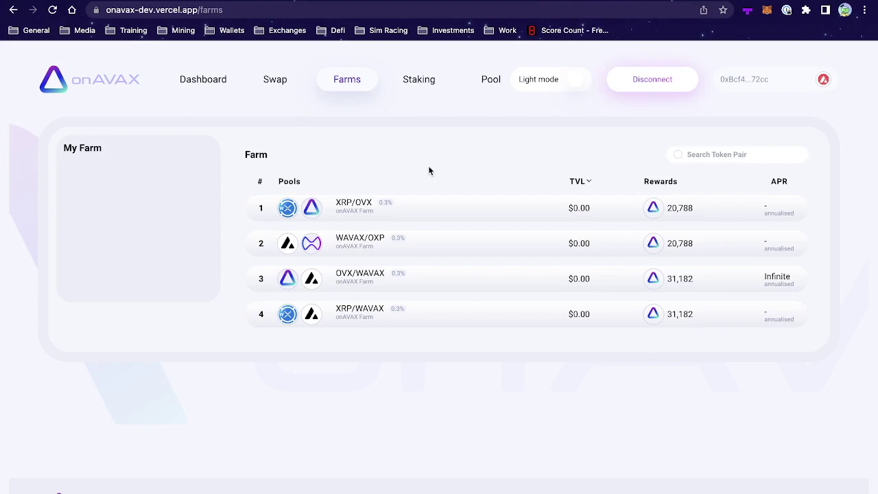
left_click(491, 80)
scroll(316, 322, "down", 1)
scroll(317, 322, "up", 1)
scroll(316, 322, "down", 1)
scroll(316, 322, "up", 1)
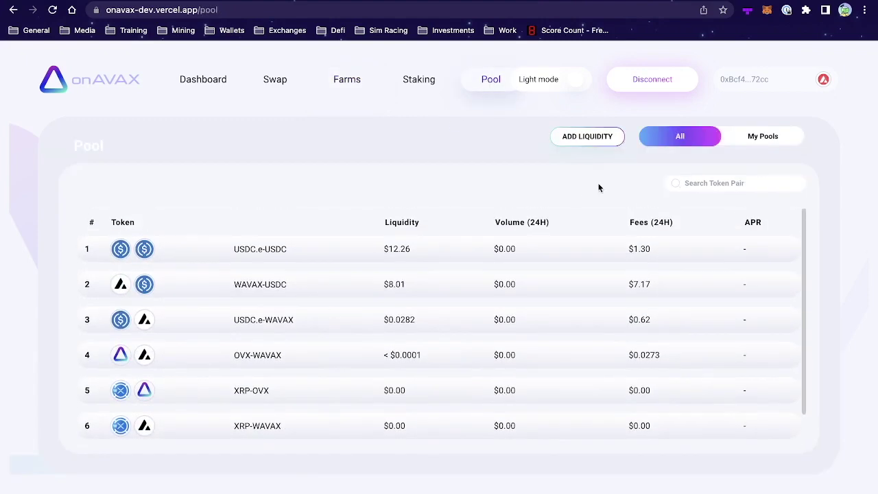
left_click(587, 137)
left_click(508, 279)
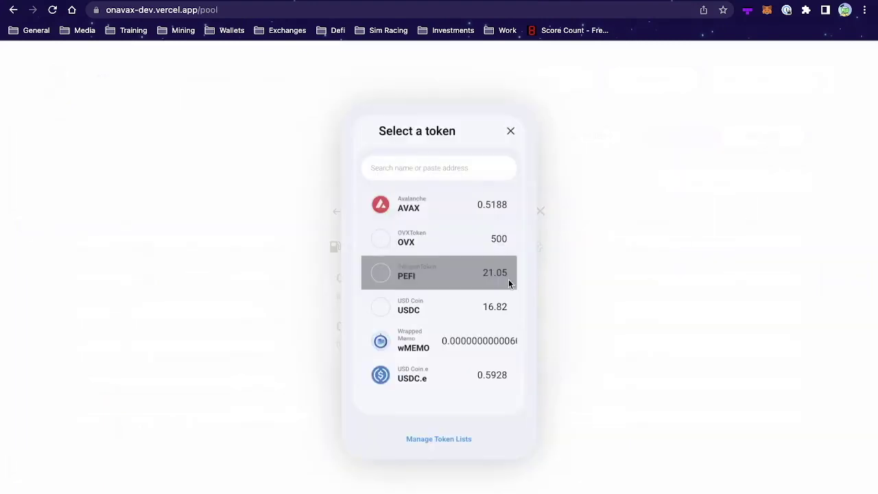
scroll(453, 336, "down", 3)
scroll(453, 336, "down", 2)
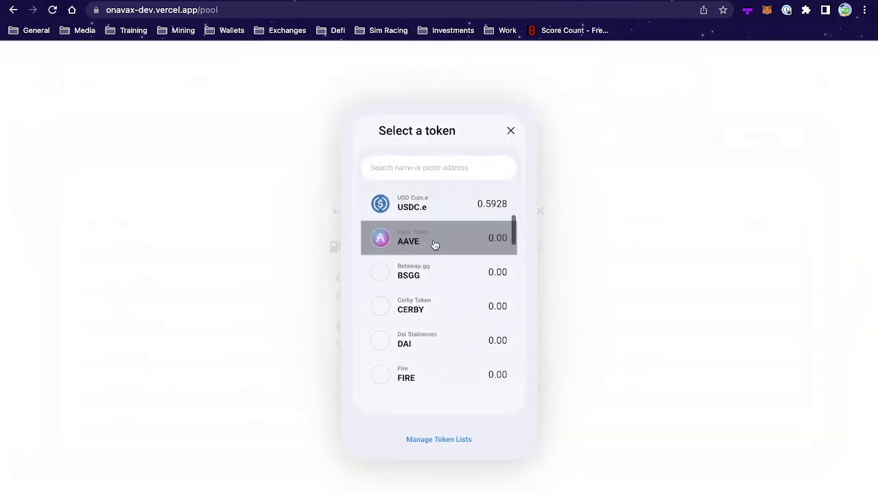
left_click(408, 243)
left_click(501, 330)
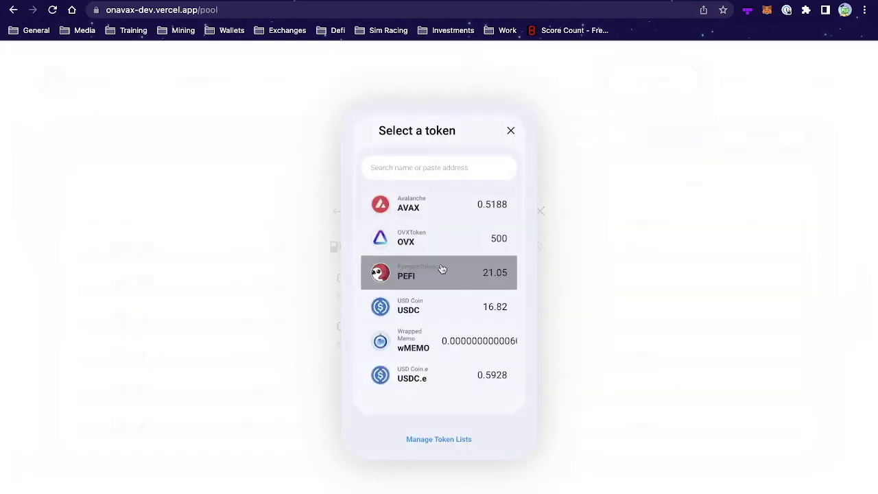
left_click(424, 271)
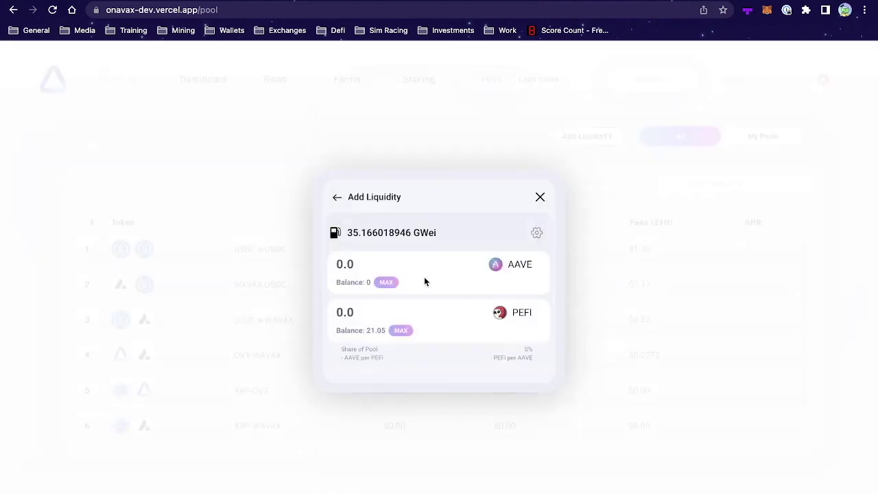
left_click(540, 198)
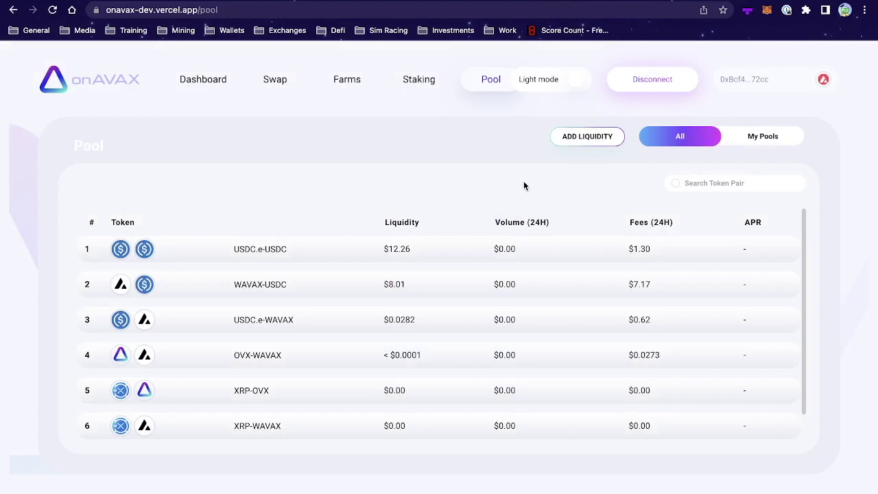
left_click(344, 77)
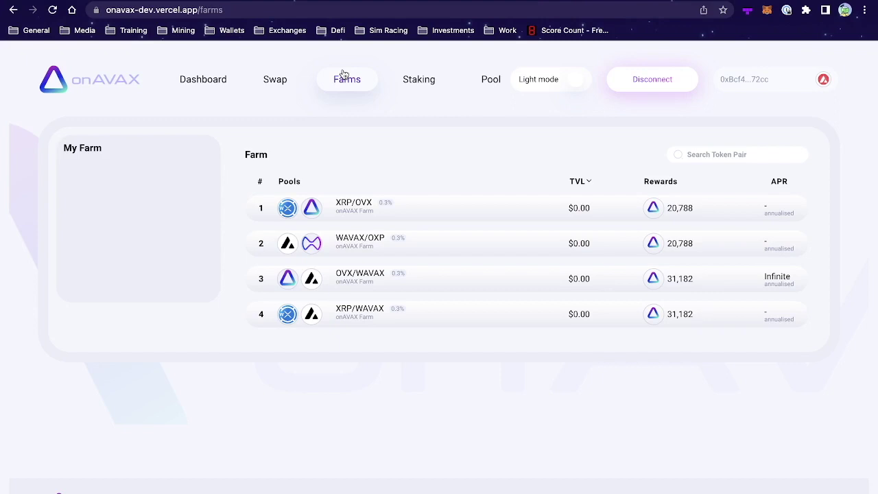
Go to the Staking page, where OVX is staked in exchange for sOVX.
left_click(419, 79)
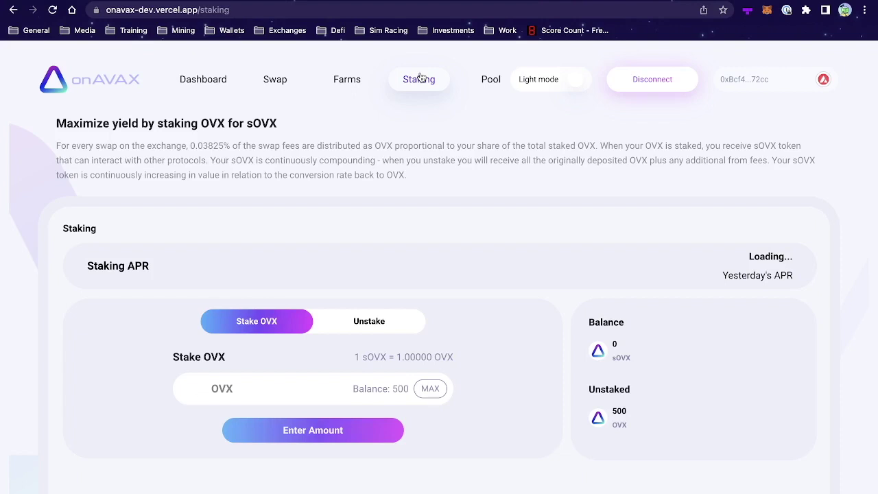
Briefly highlight the sOVX-to-OVX conversion rate, then return to the Dashboard overview.
left_click_drag(353, 361, 441, 360)
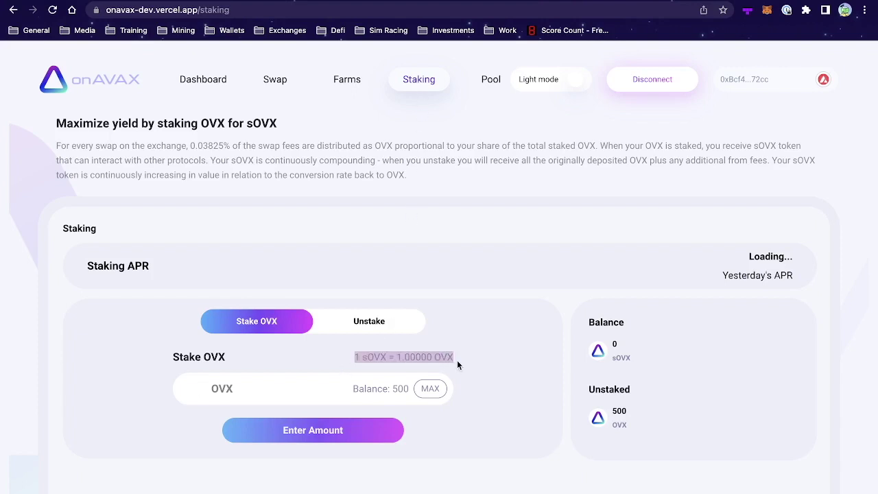
left_click(441, 355)
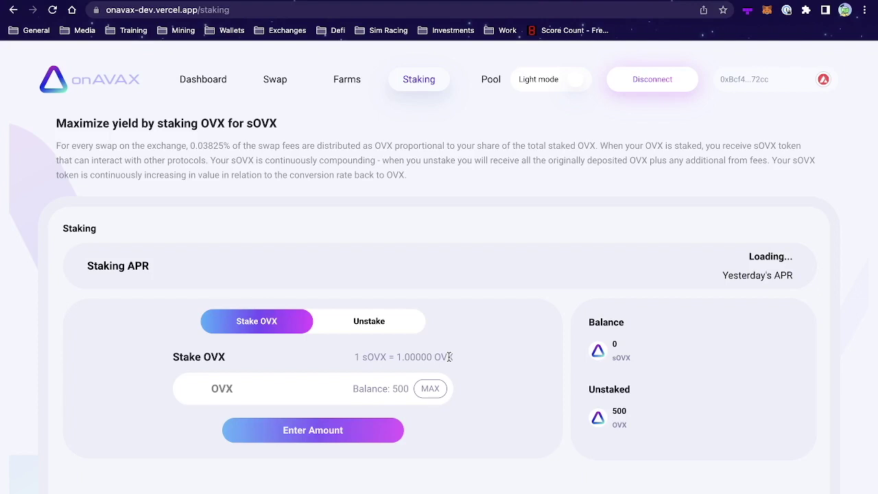
left_click(203, 81)
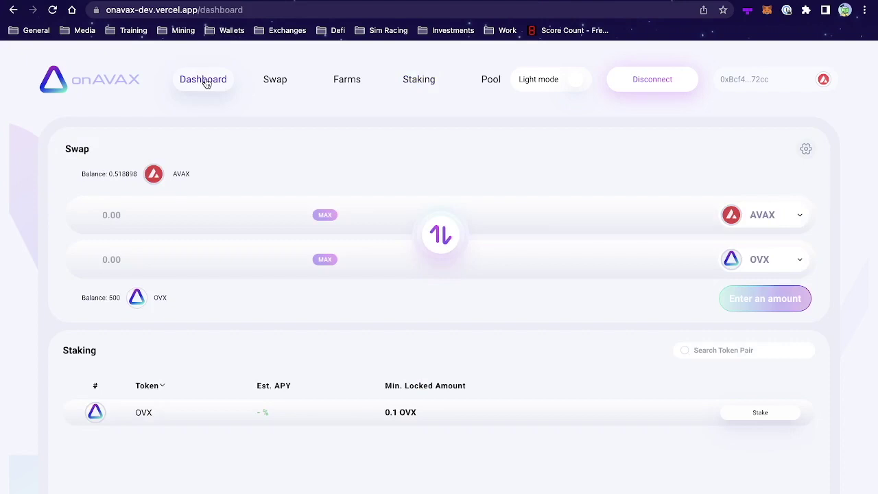
scroll(249, 95, "down", 1)
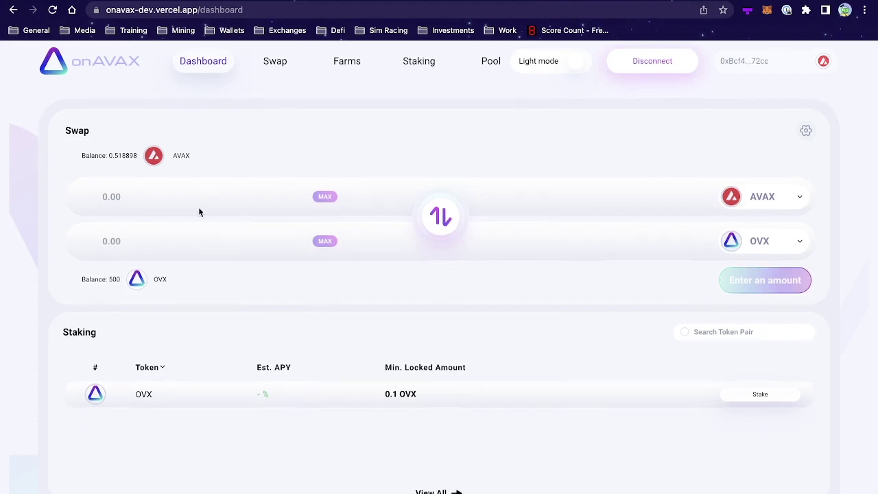
scroll(304, 184, "down", 3)
scroll(337, 279, "down", 3)
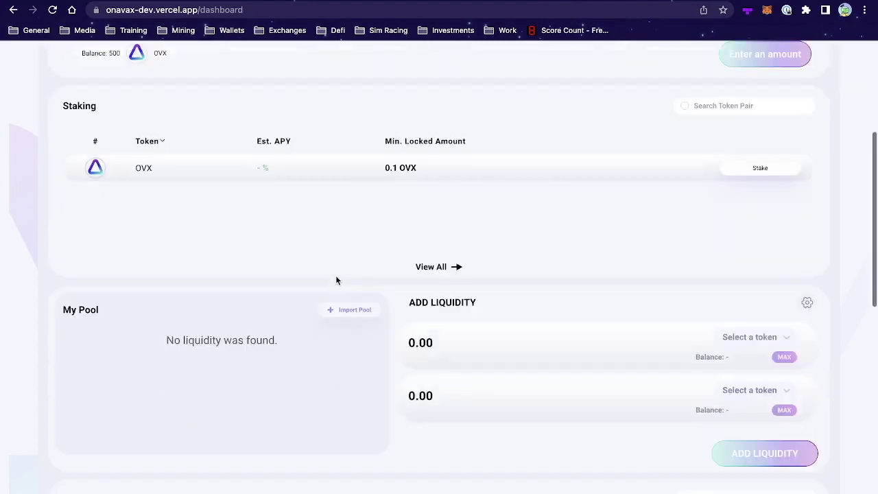
scroll(336, 280, "down", 1)
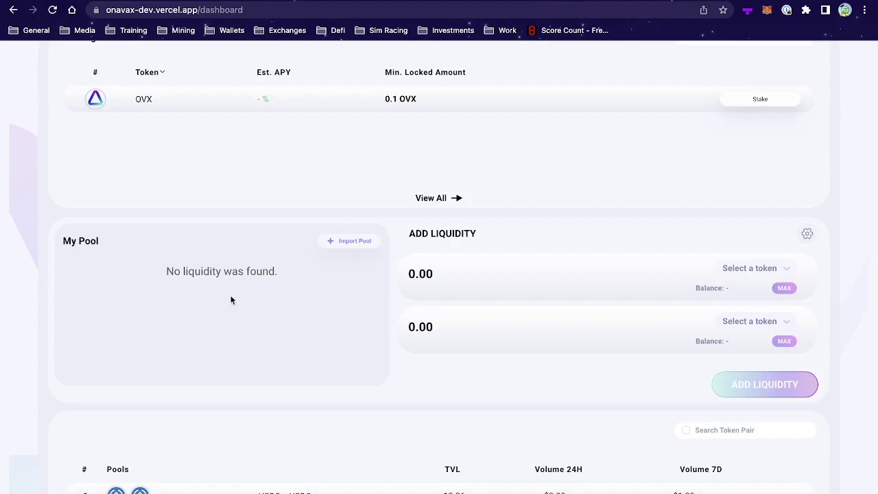
scroll(229, 287, "down", 2)
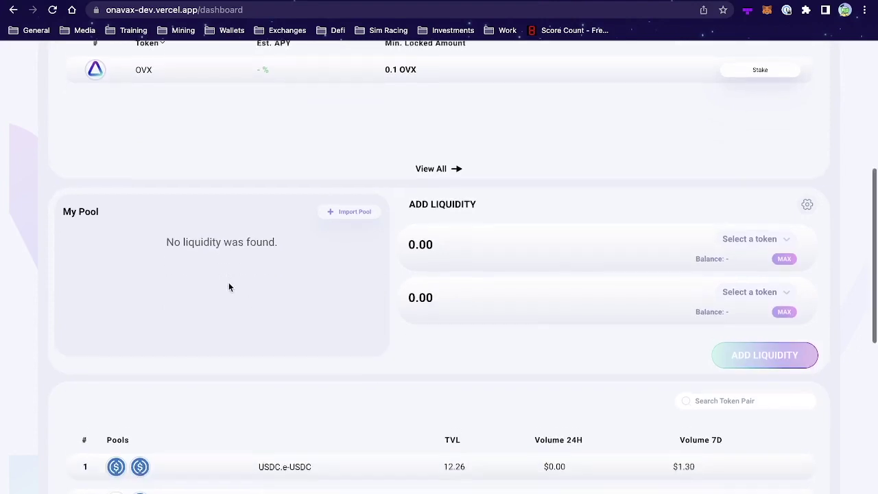
scroll(404, 372, "down", 4)
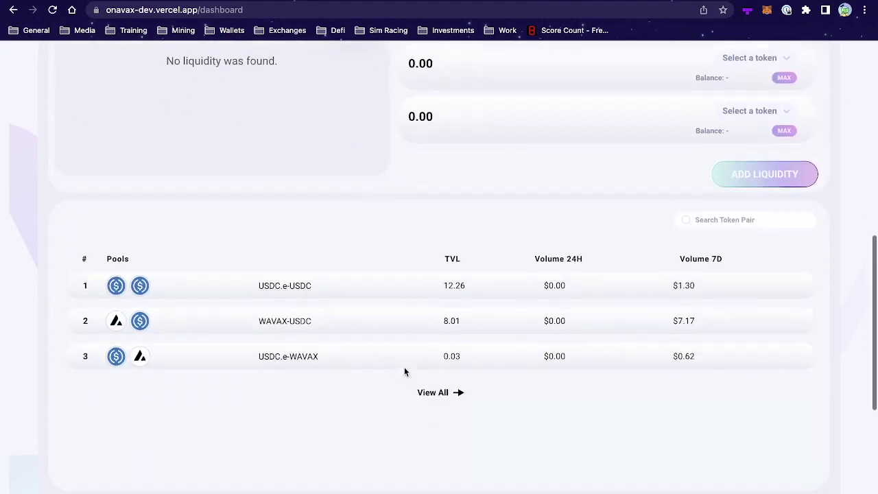
scroll(384, 329, "down", 2)
scroll(358, 359, "down", 3)
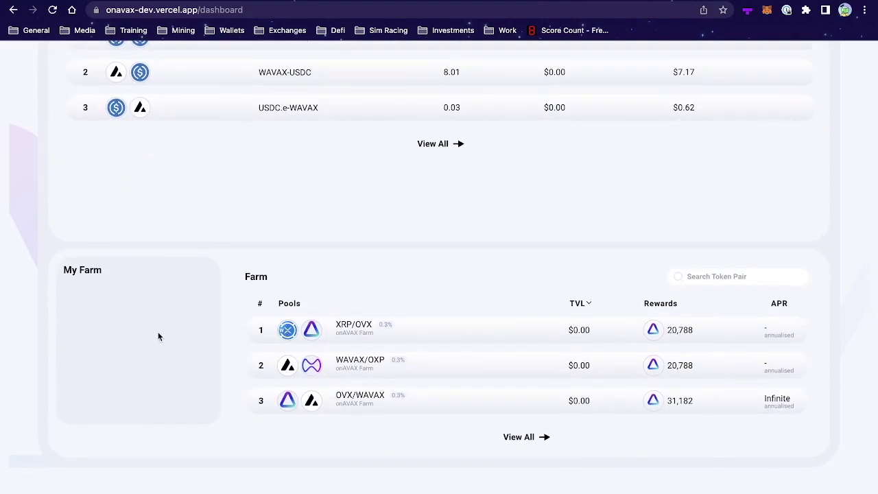
scroll(258, 270, "up", 10)
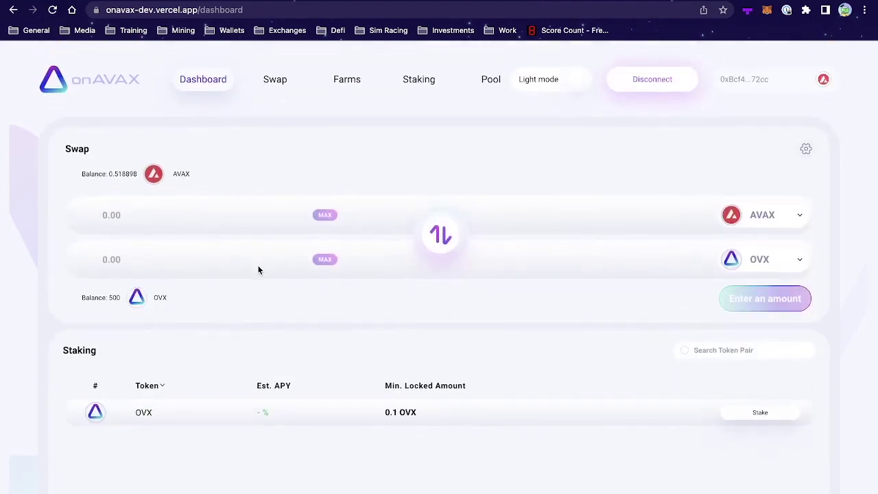